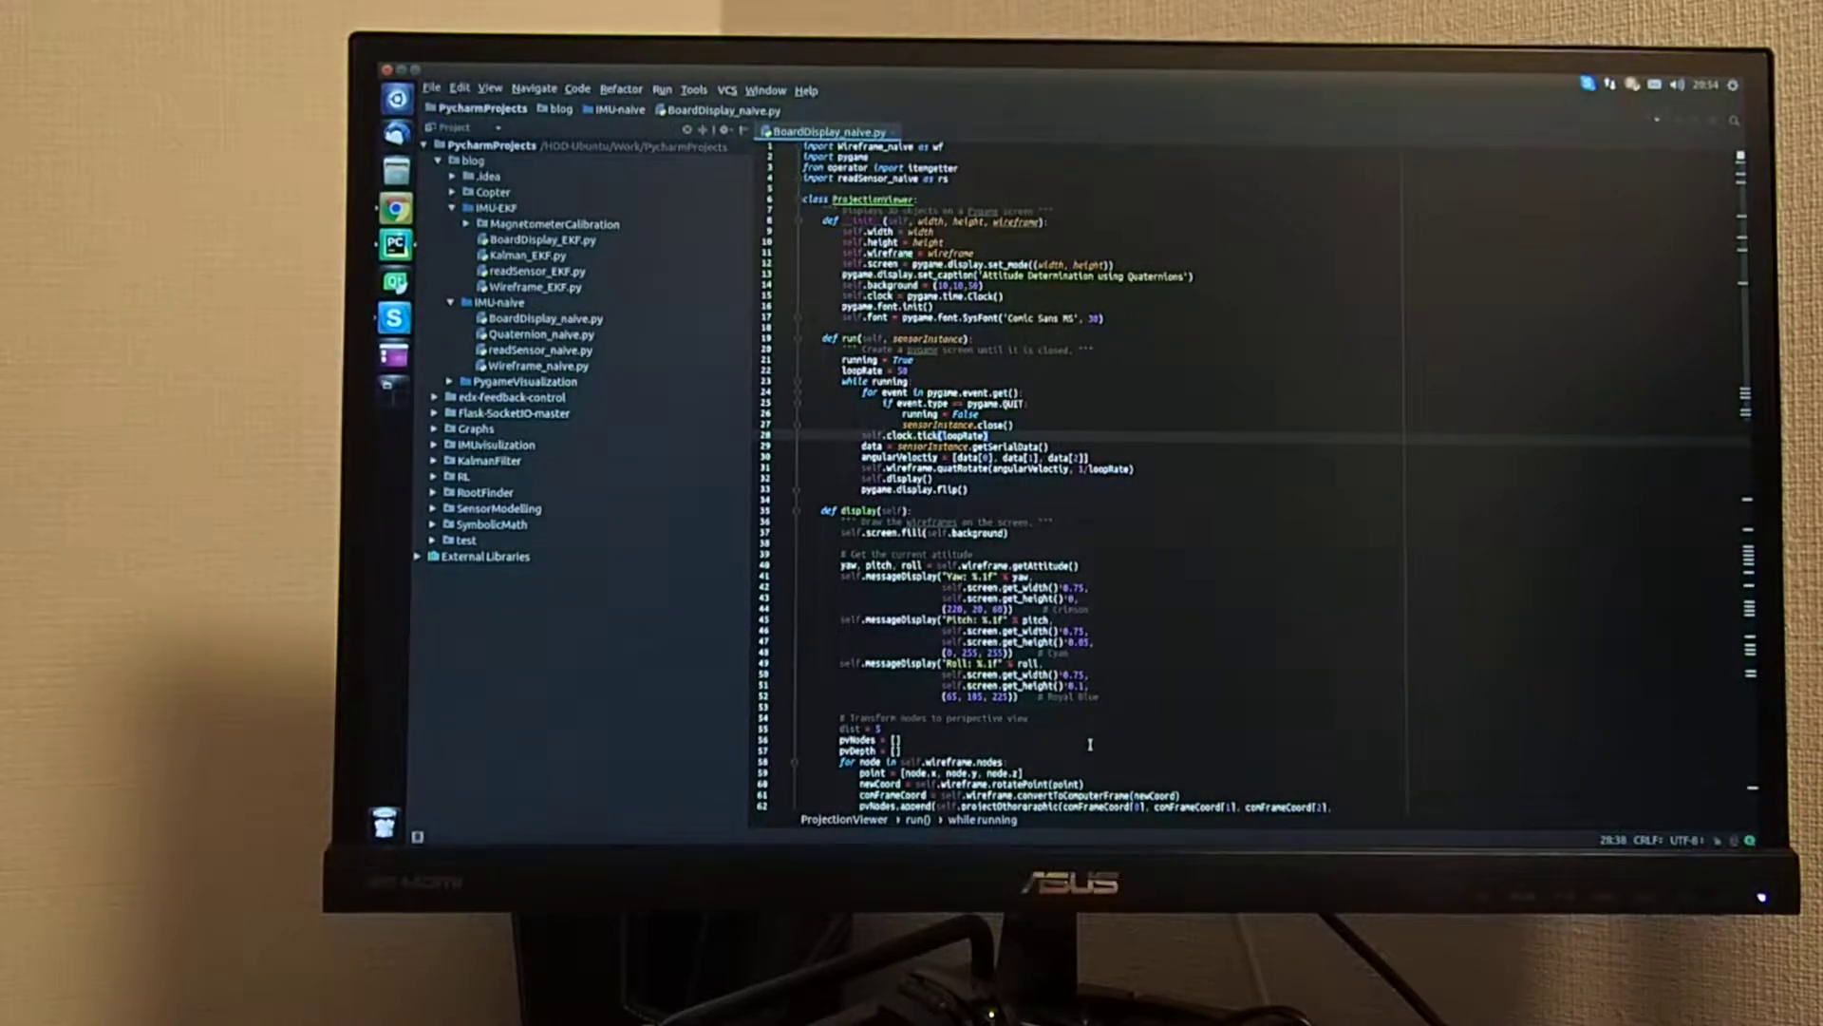
# Run BoardDisplay_naive and move its Attitude Determination window to the screen centre.
pyautogui.hotkey('alt', 'shift', 'F10')
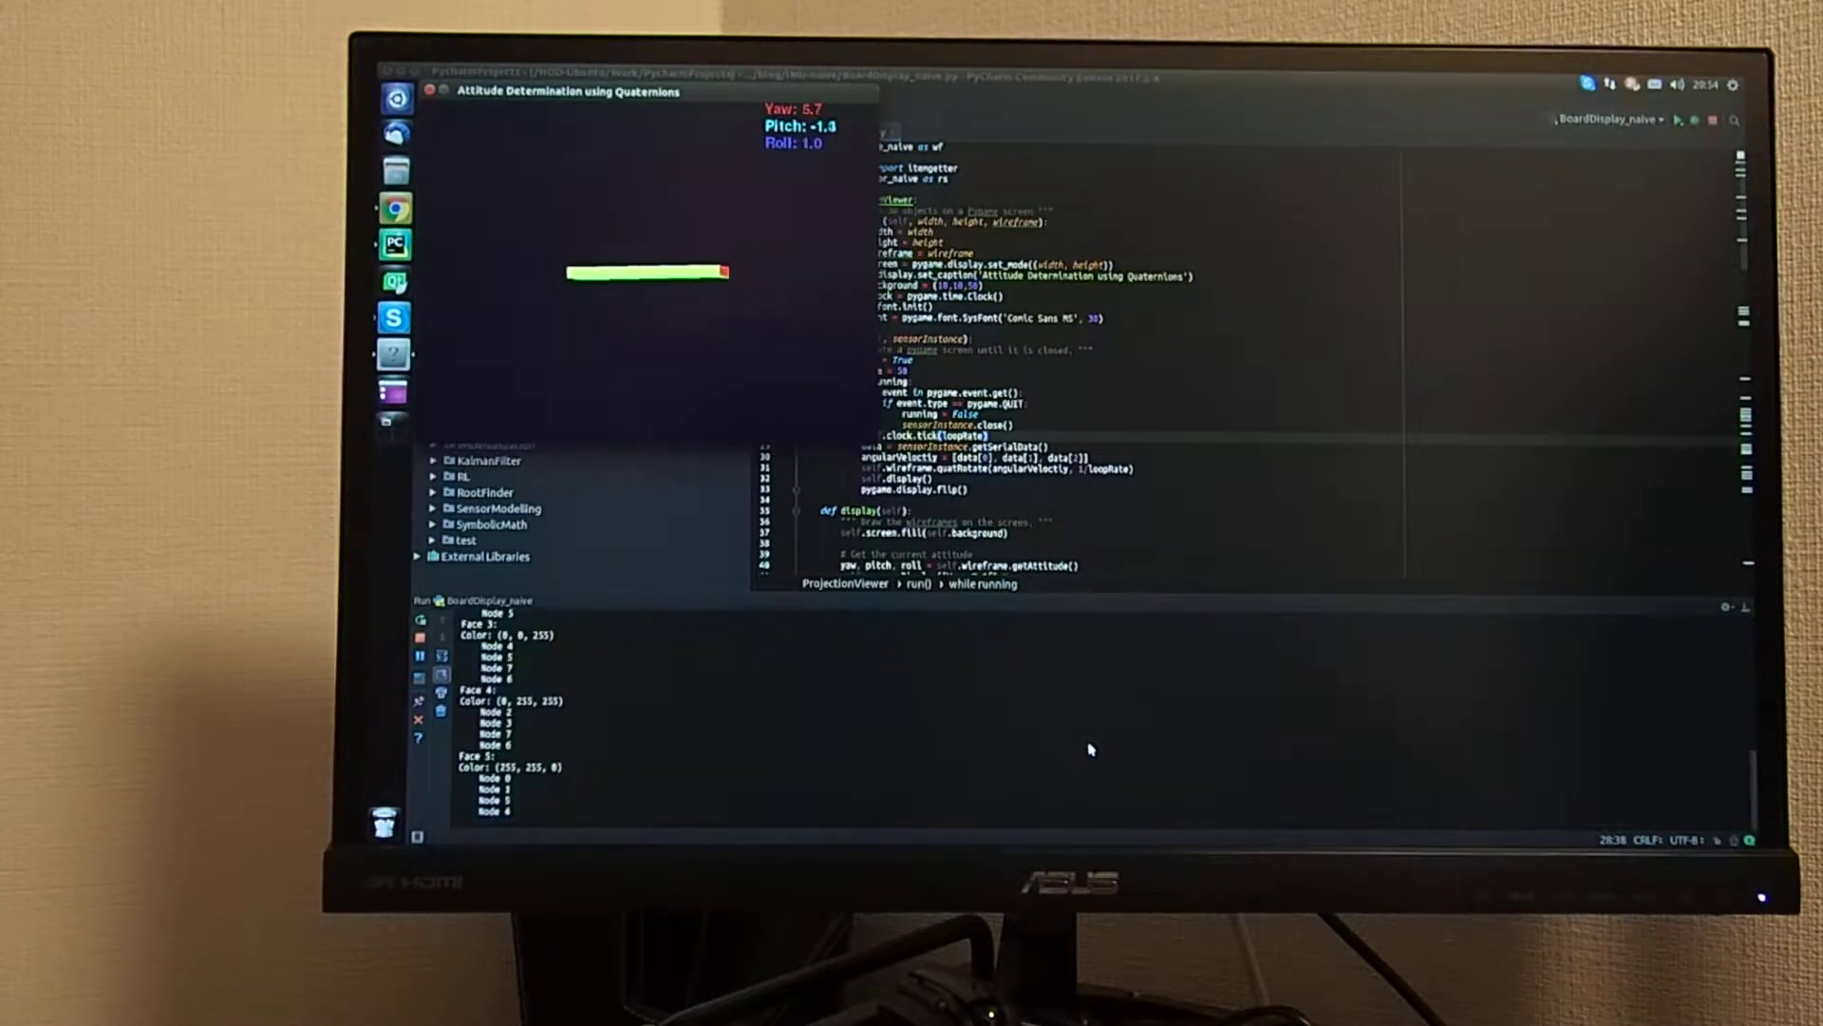
pyautogui.moveTo(687, 104); pyautogui.dragTo(908, 266)
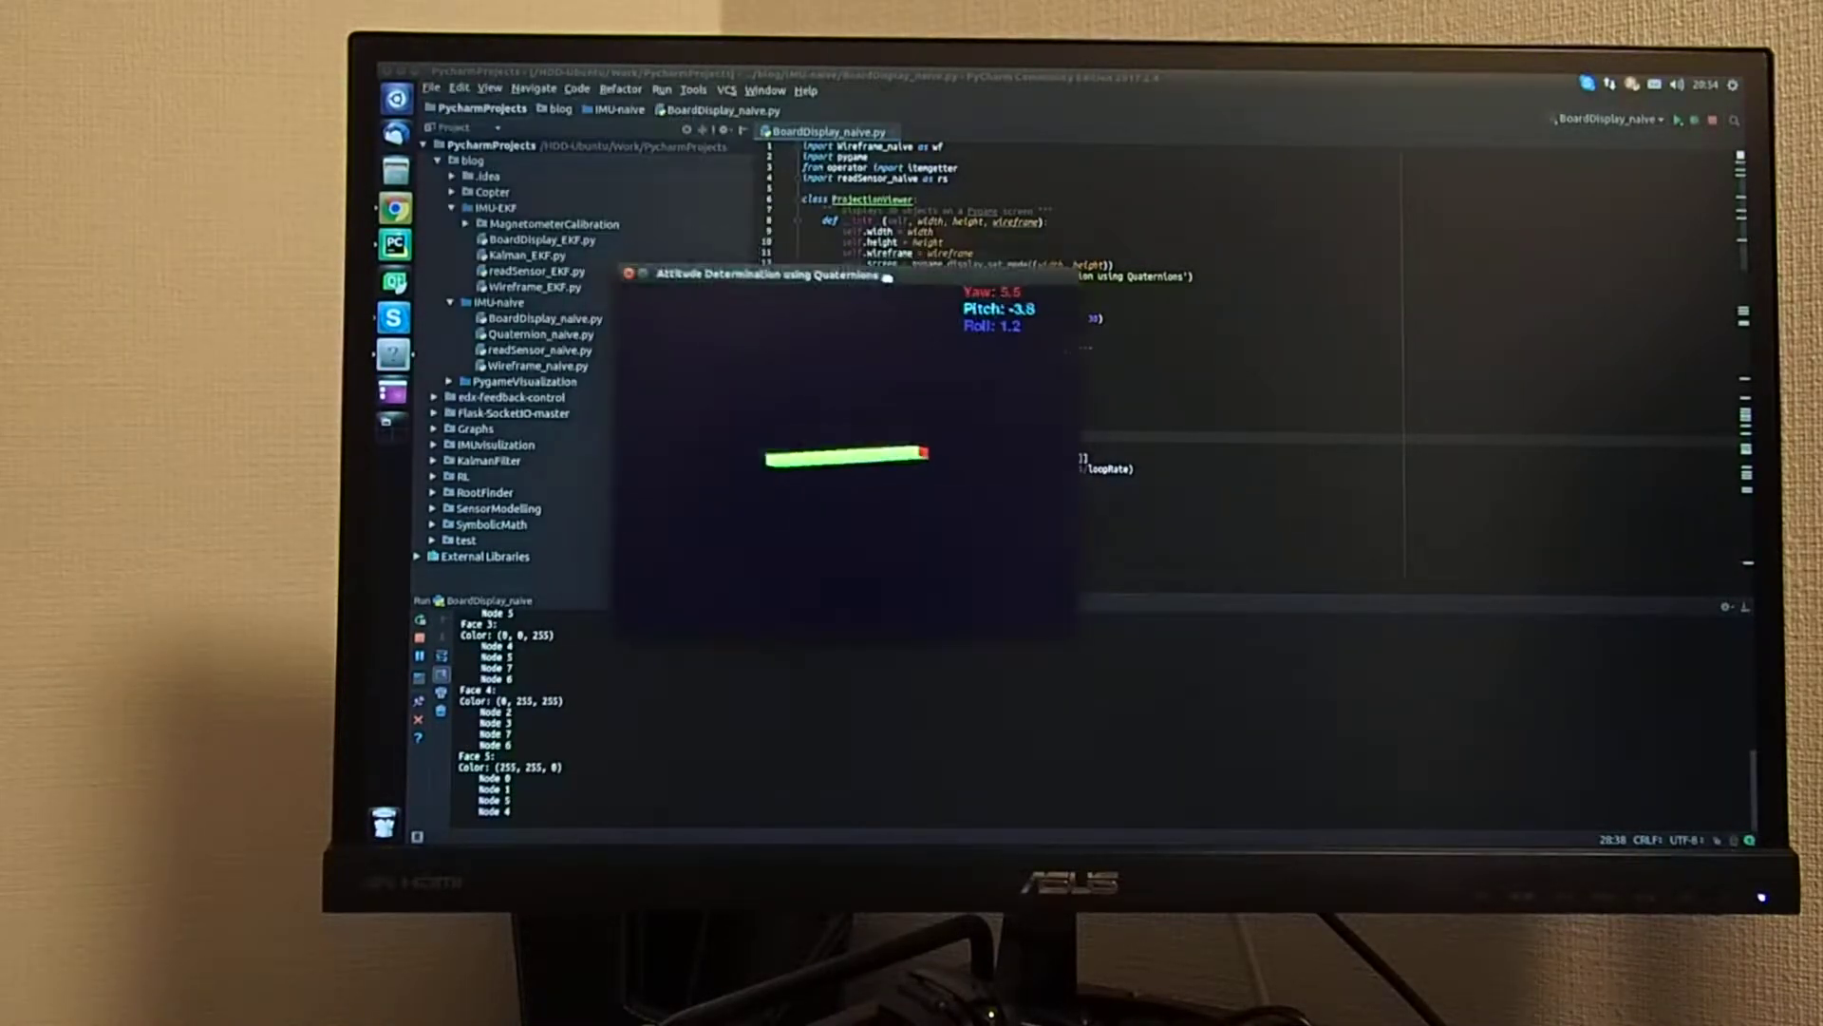